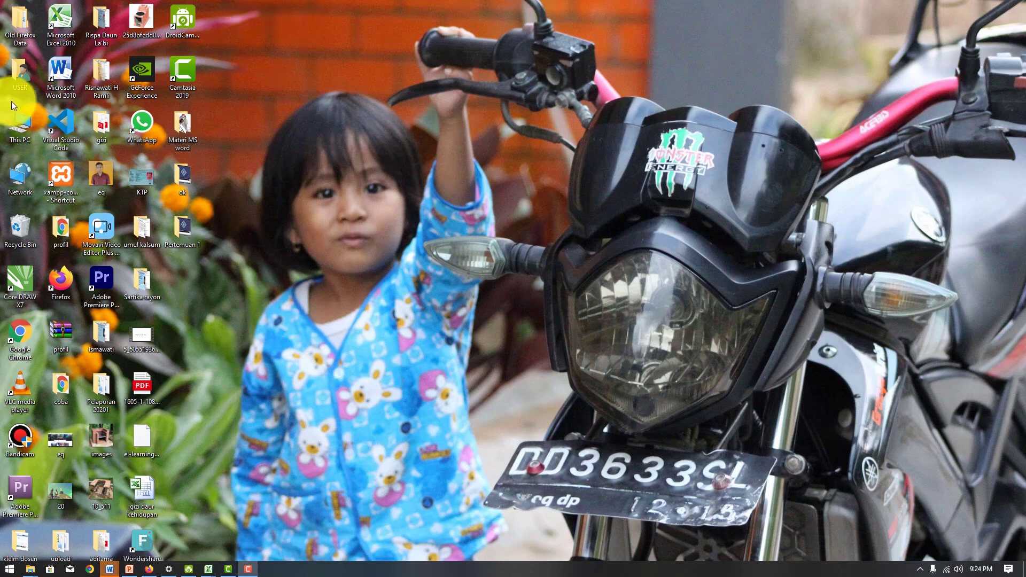
Step: Launch Microsoft Word 2010 from its desktop shortcut, opening blank Document7
click(63, 92)
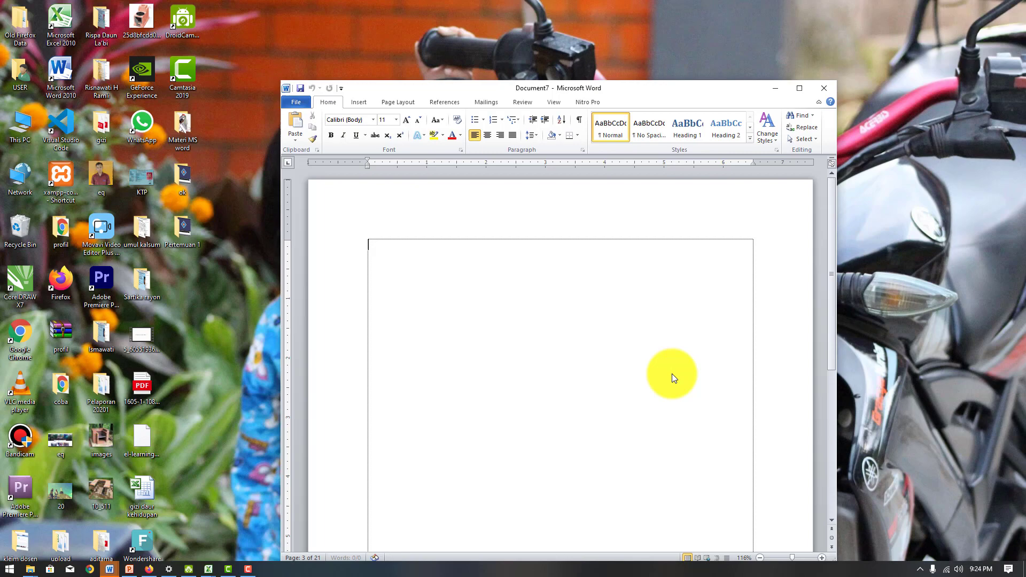
Step: Maximize the Document7 window so it fills the screen
click(795, 89)
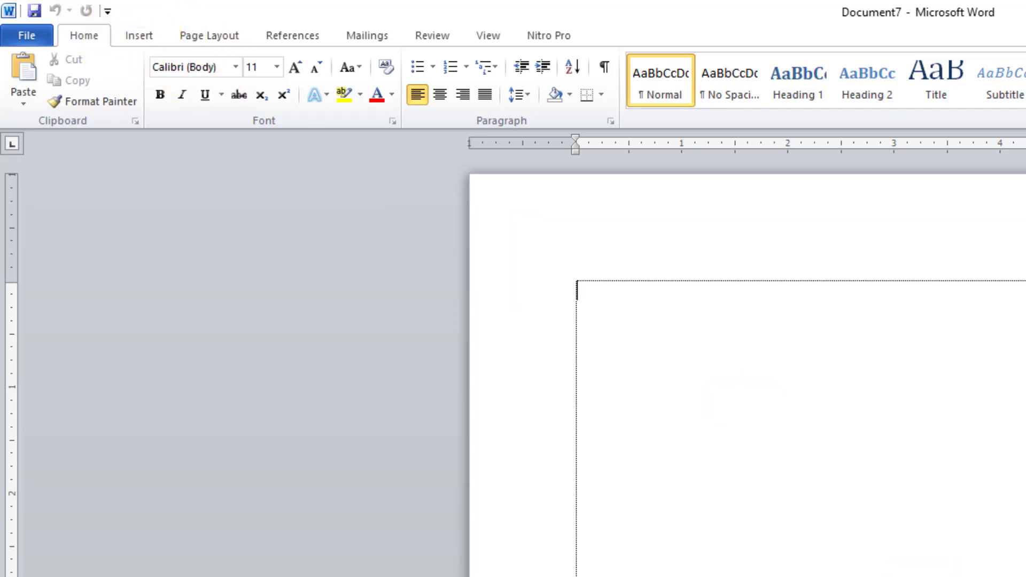
Step: Open the Page Setup dialog through Page Layout's Custom Margins option
click(208, 45)
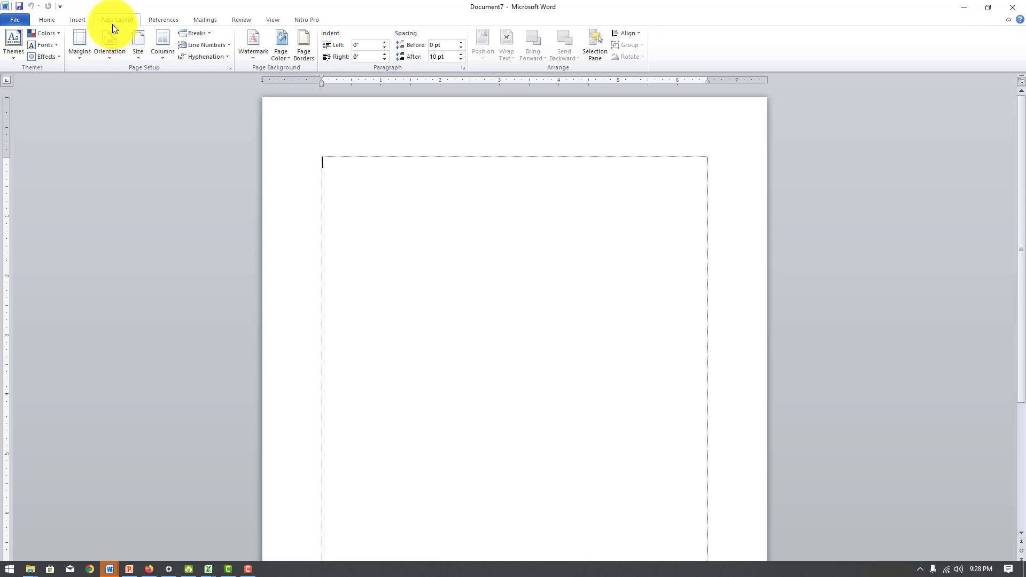
click(79, 57)
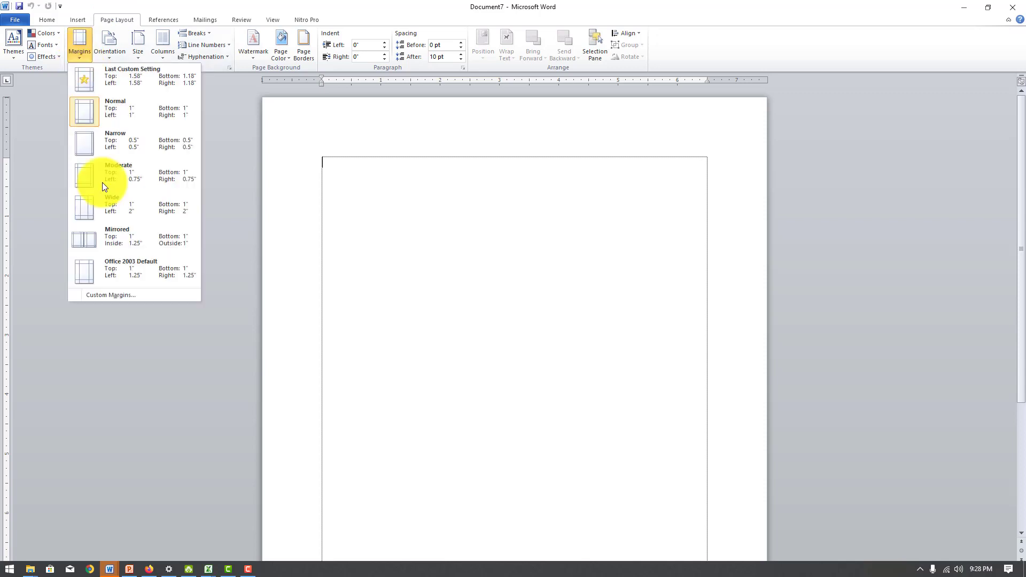
click(129, 295)
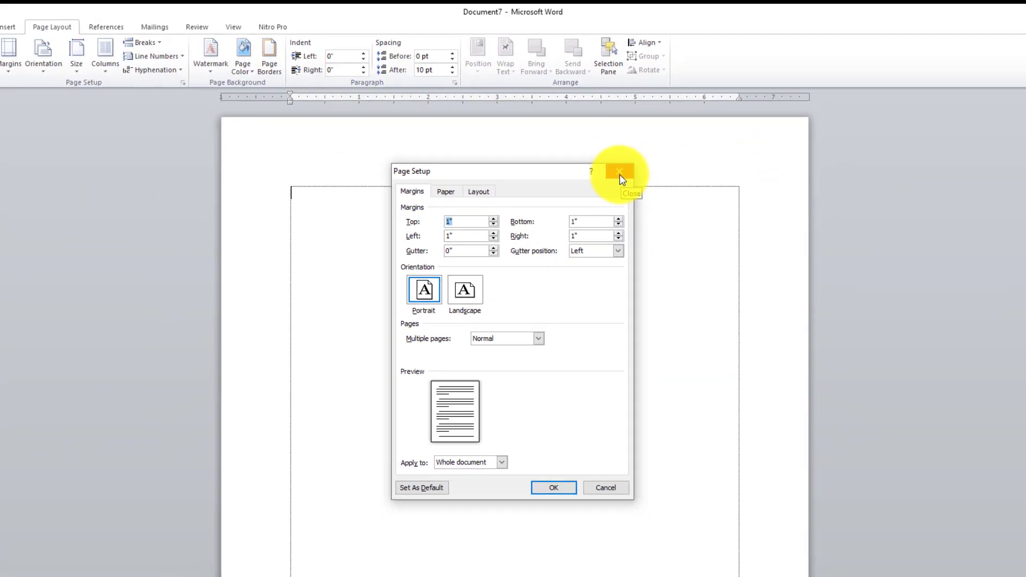
Step: Close Page Setup and turn off Show text boundaries in Word's Advanced options
click(682, 109)
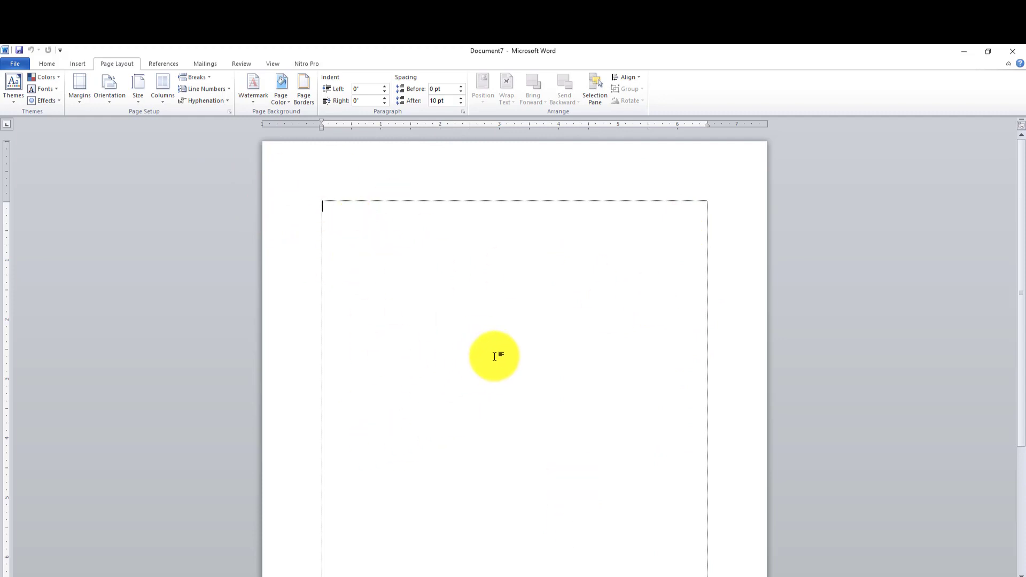
click(8, 66)
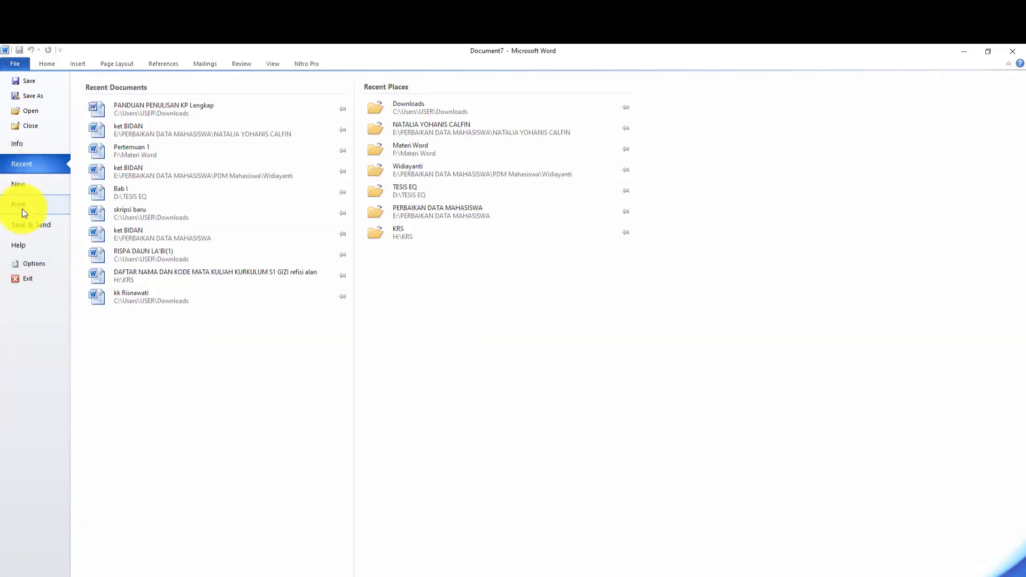
click(35, 264)
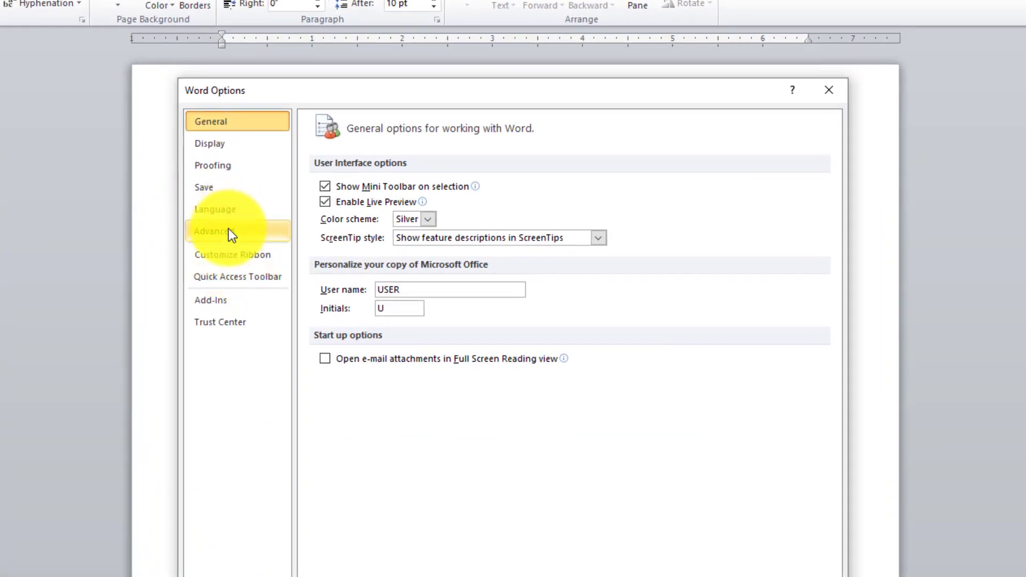
click(229, 229)
scroll(458, 483, down, 6)
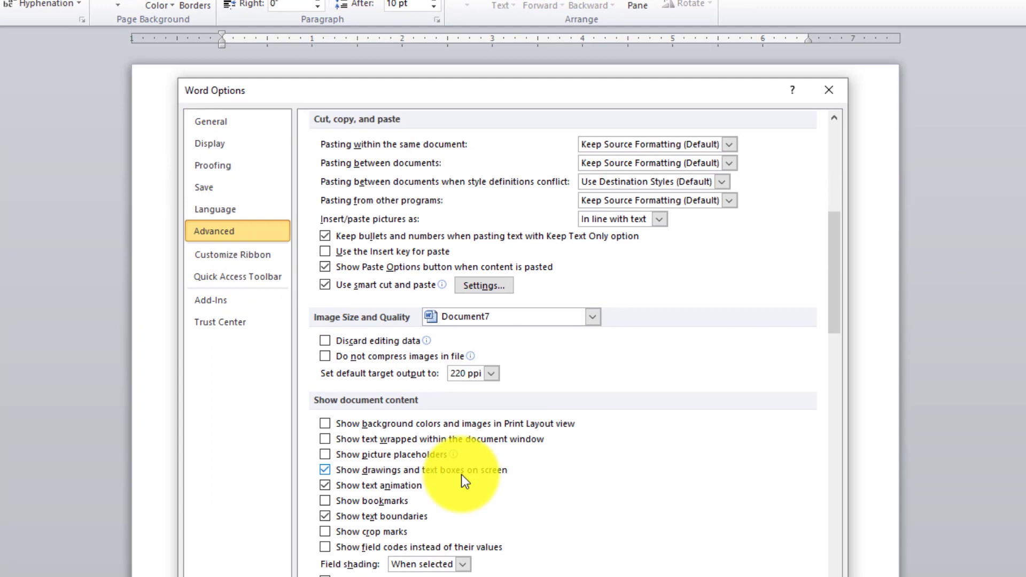
click(325, 517)
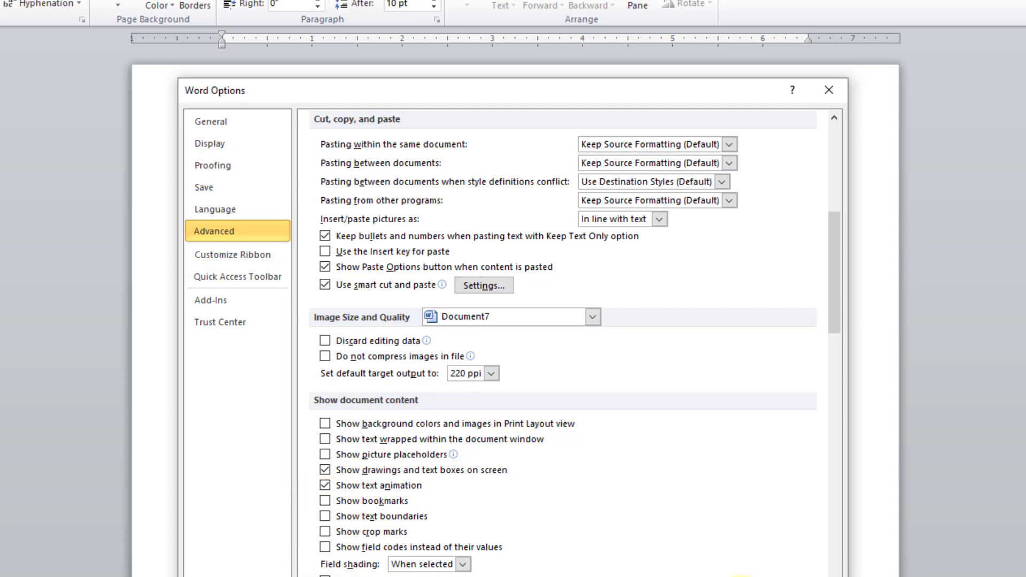
click(741, 576)
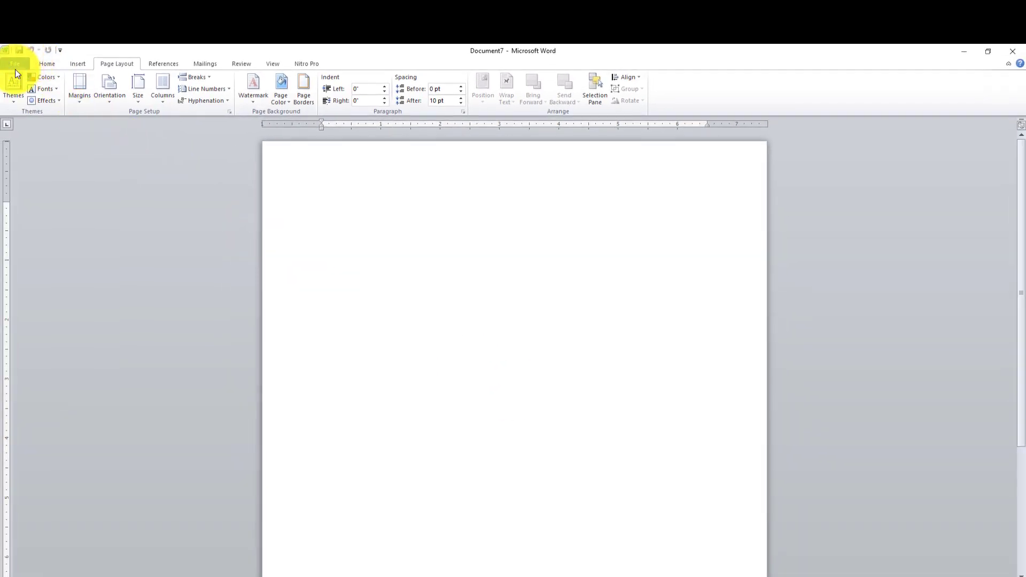
Step: Turn Show text boundaries back on in Word's Advanced options
click(15, 64)
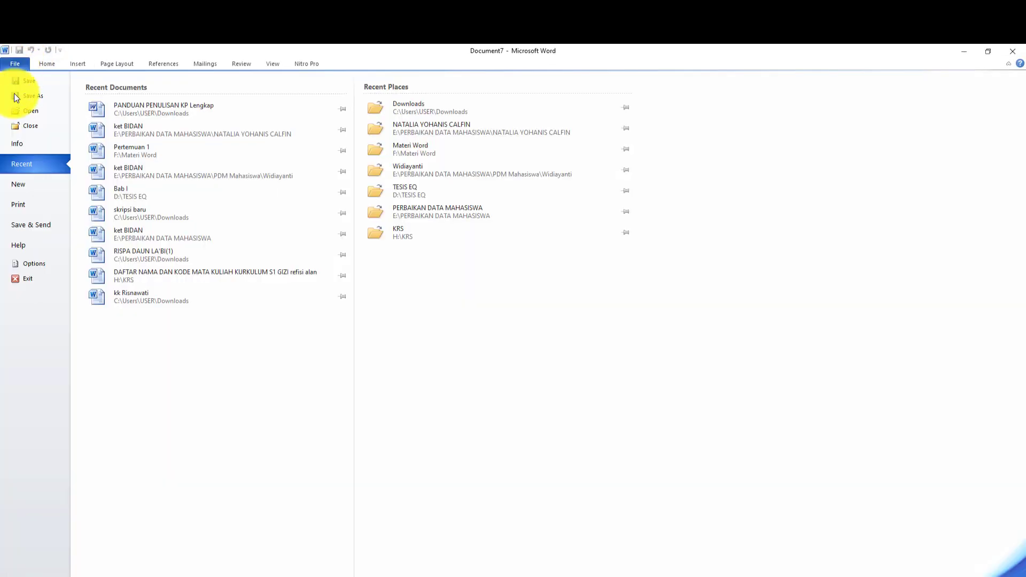
click(38, 265)
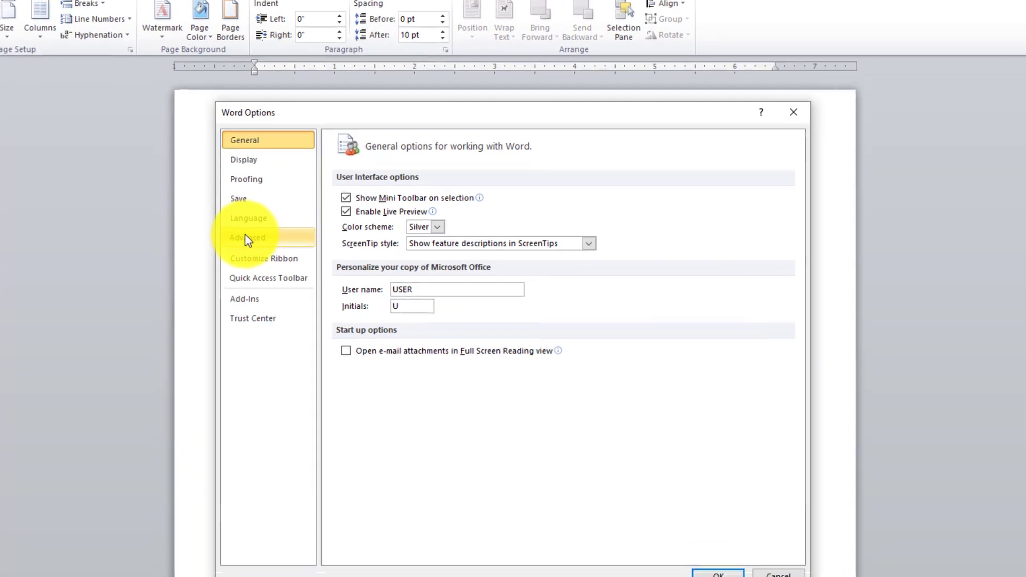
click(311, 249)
scroll(441, 436, down, 5)
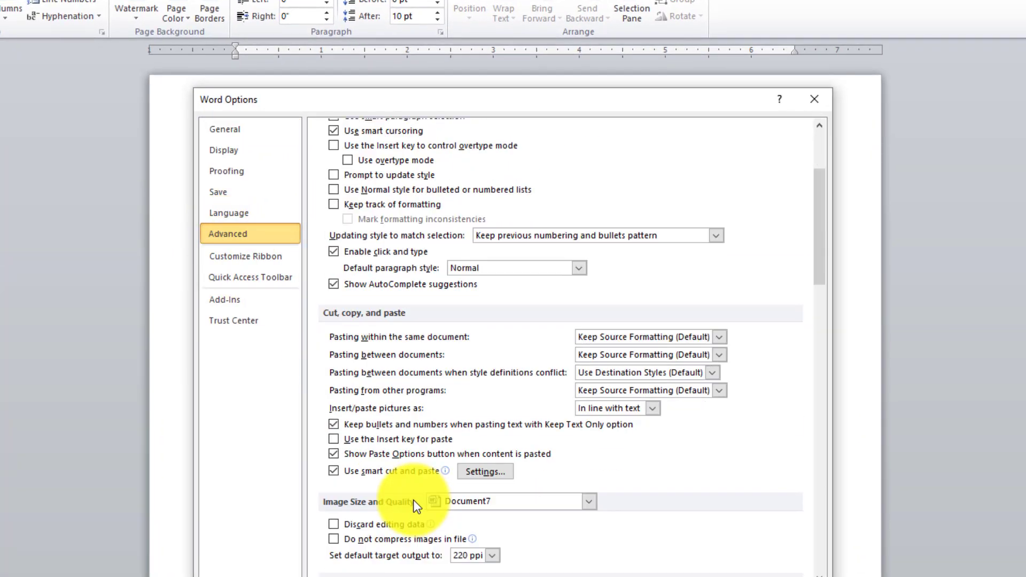
scroll(369, 516, down, 3)
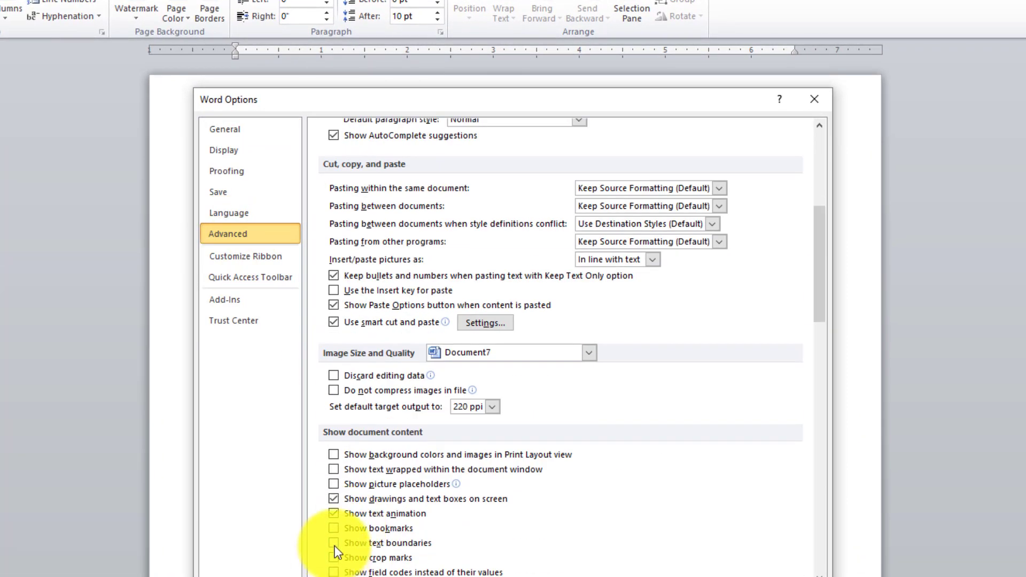
click(334, 543)
click(719, 574)
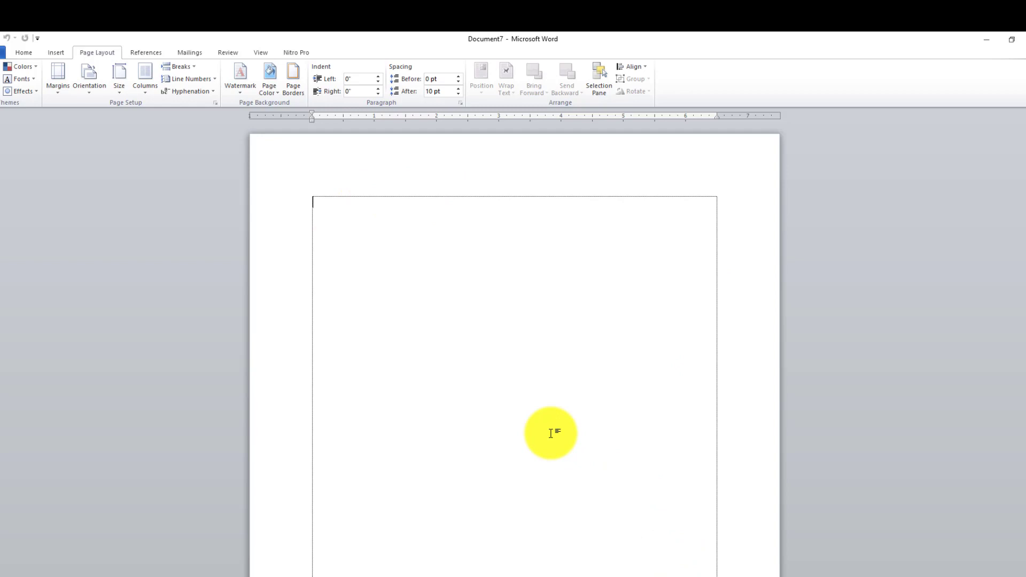
Step: In Custom Margins, set Top and Left margins to 4 cm and Bottom to 3 cm
click(52, 94)
click(113, 341)
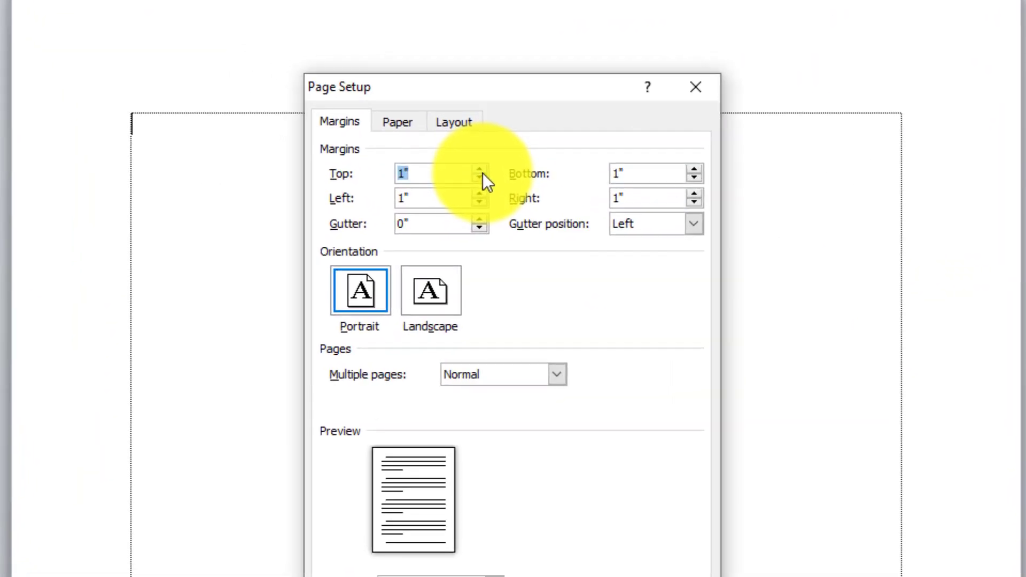
text(4 cm)
key(Tab)
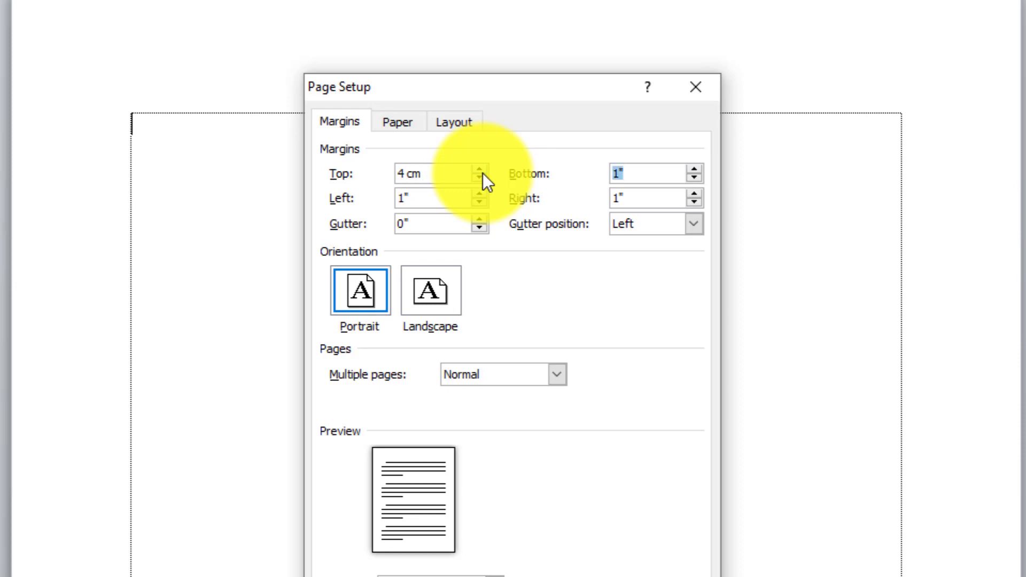
click(443, 203)
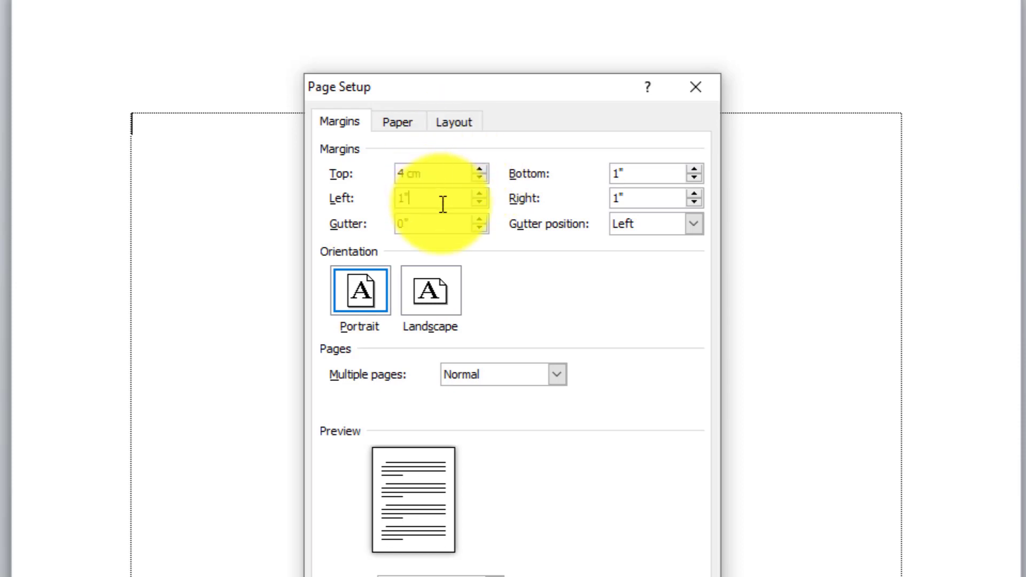
drag(443, 205, 401, 218)
text(4 )
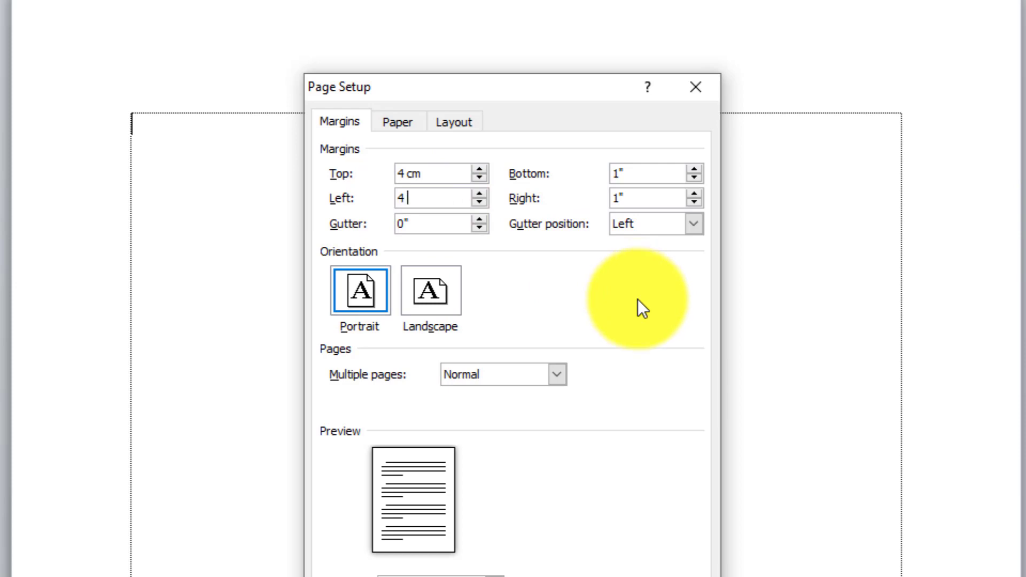
text(cm)
double_click(653, 172)
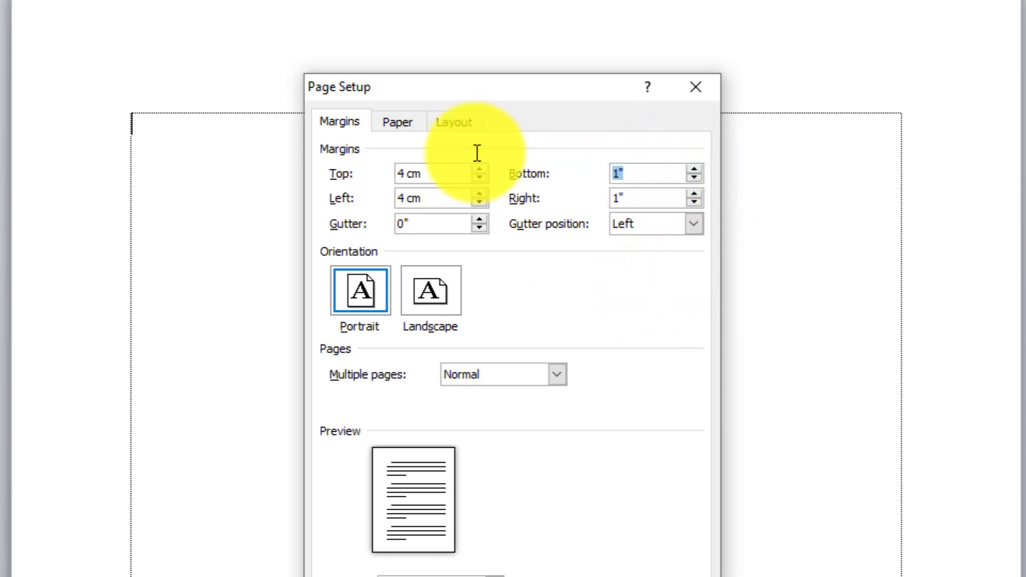
text(3 c)
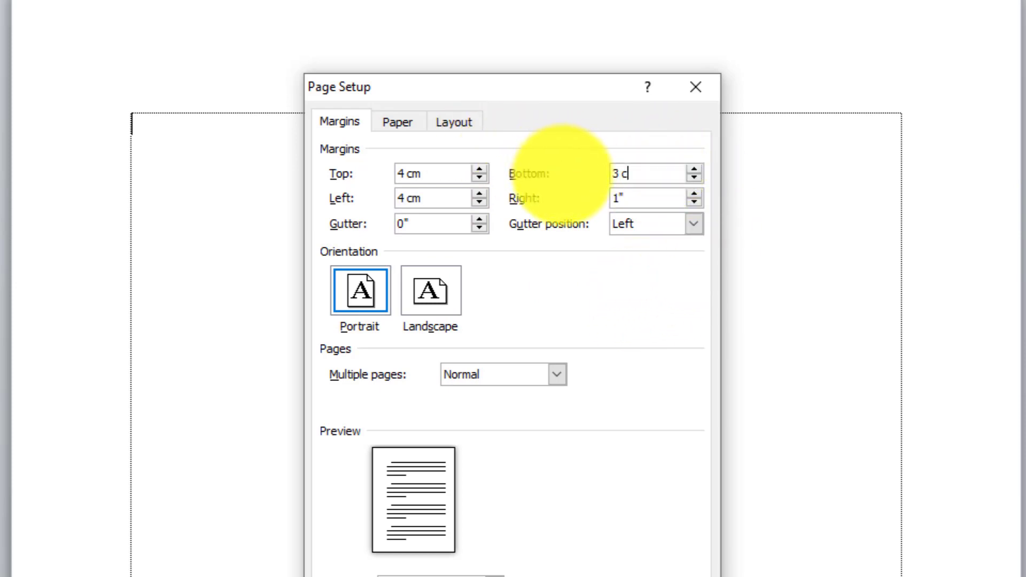
text(m)
key(Tab)
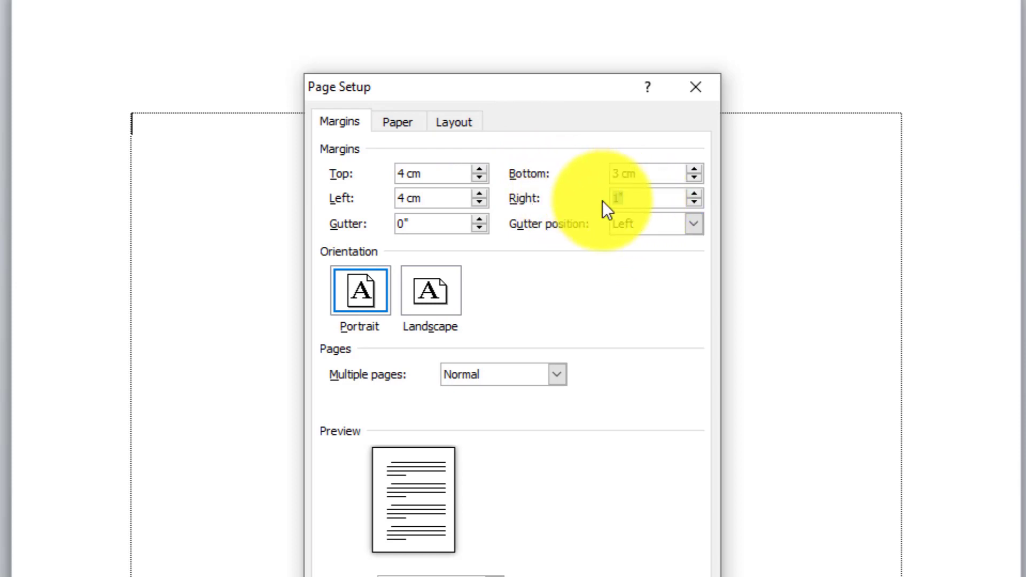
text(3 cm)
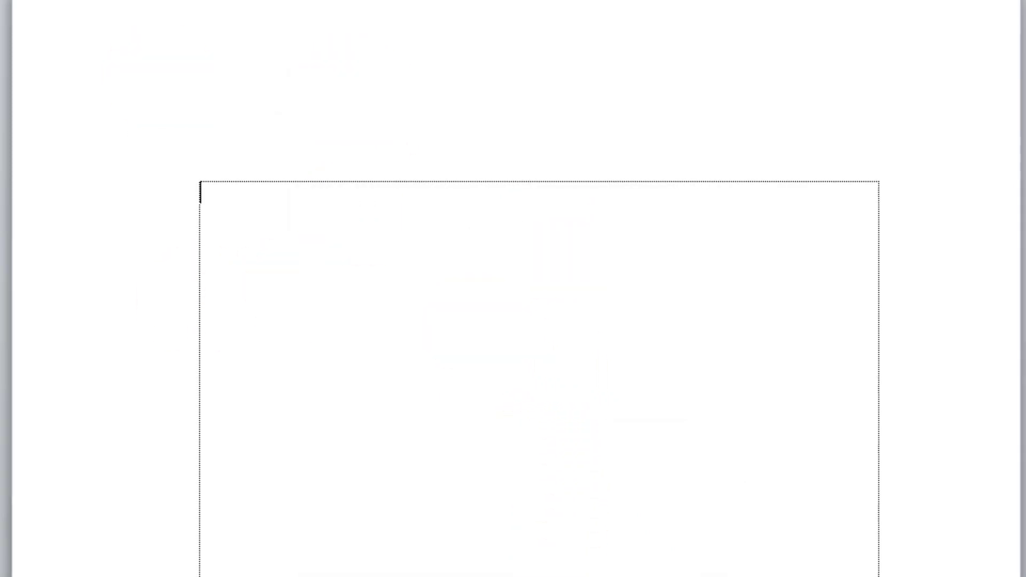
Step: Switch the paper size from Letter to A4 in Page Setup's Paper tab
click(80, 64)
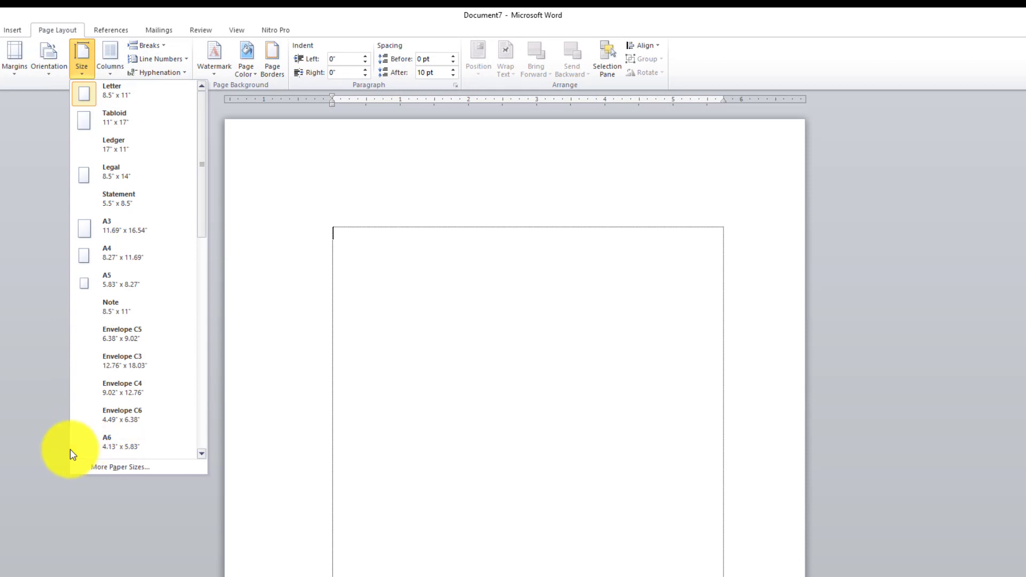
click(99, 467)
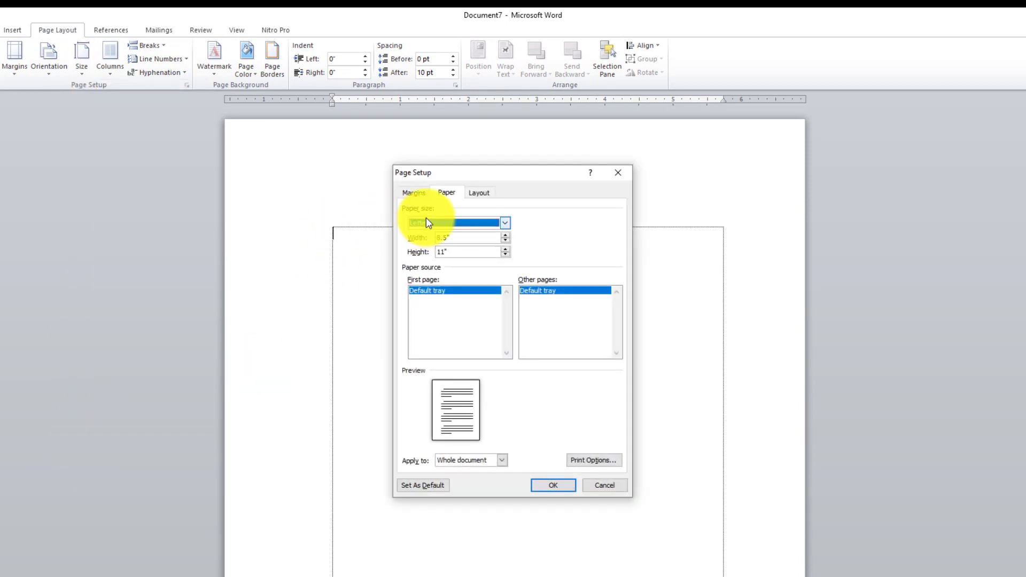
click(419, 193)
click(440, 193)
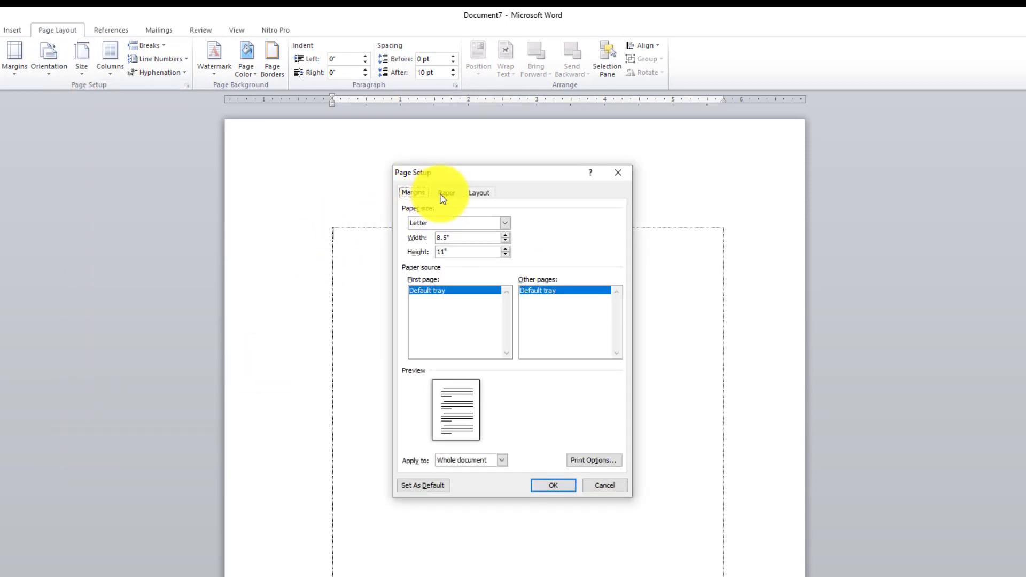
click(504, 223)
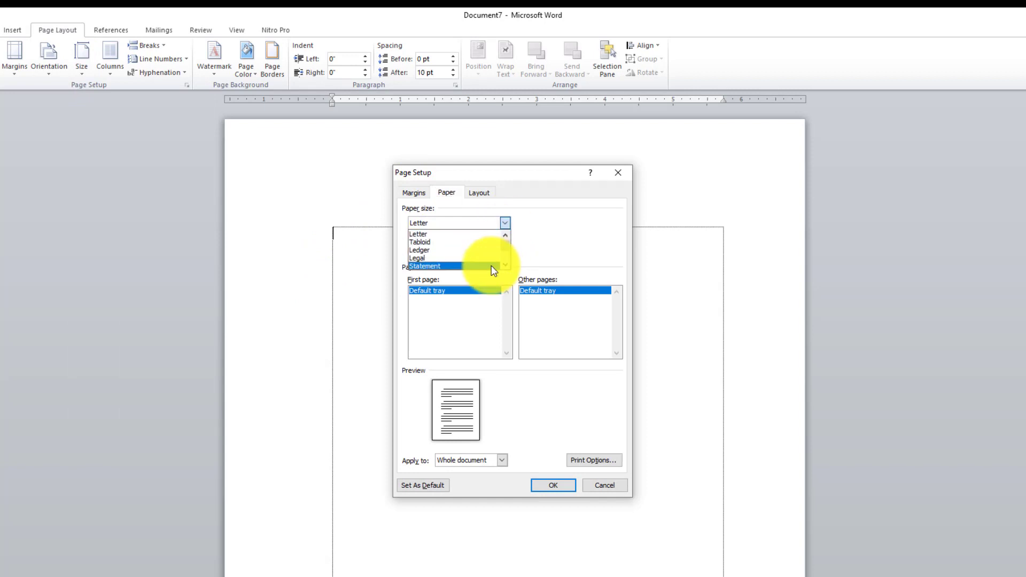
scroll(452, 261, down, 1)
scroll(454, 267, down, 1)
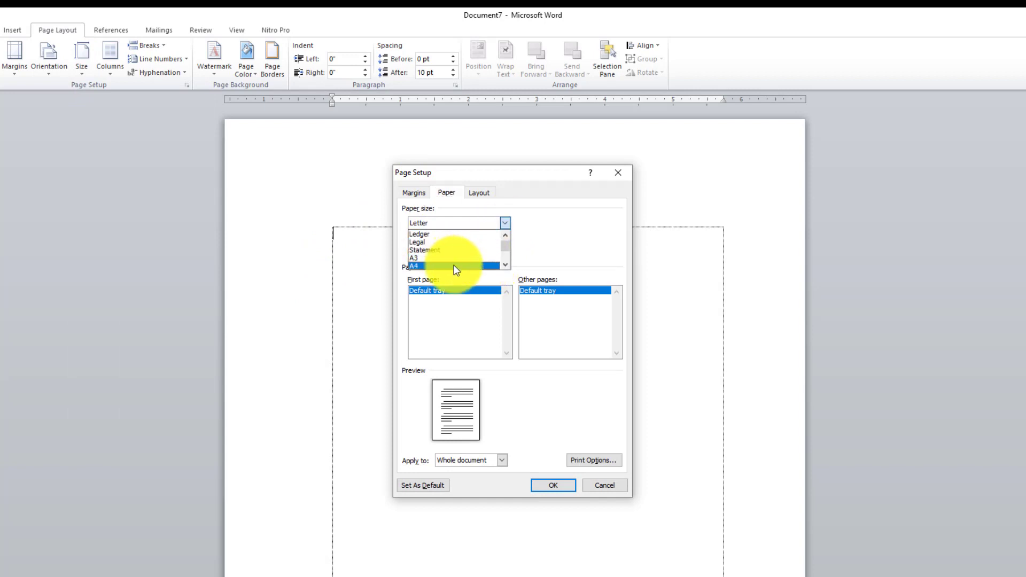
click(455, 266)
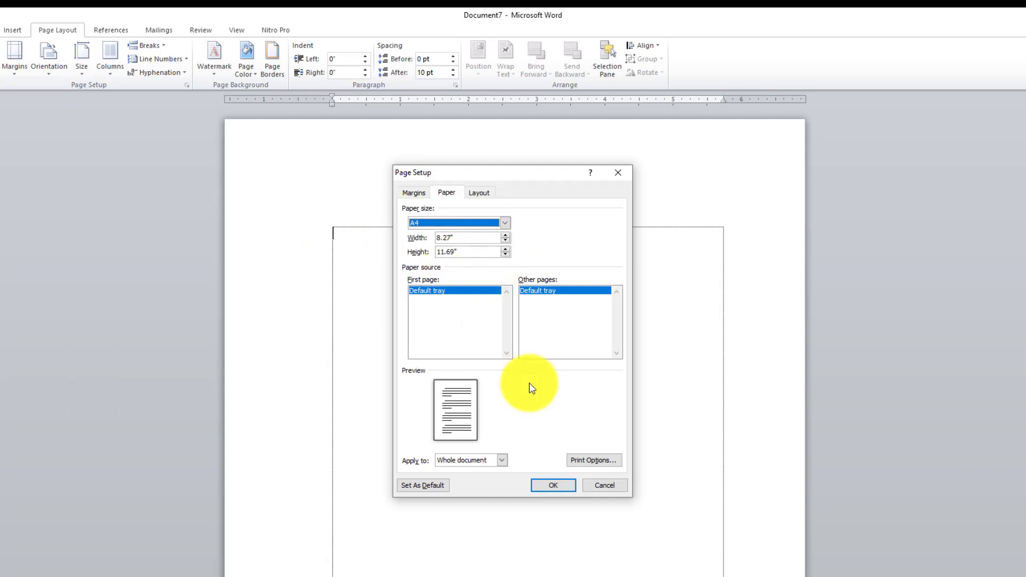
click(561, 489)
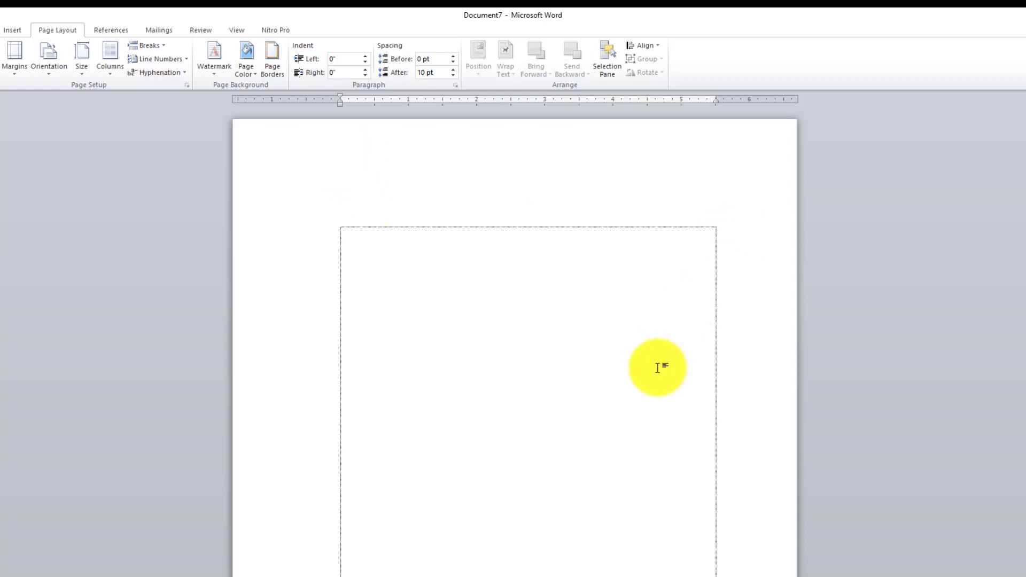
Step: Enter a custom paper size of 21.5 cm width and 33 cm height
click(85, 70)
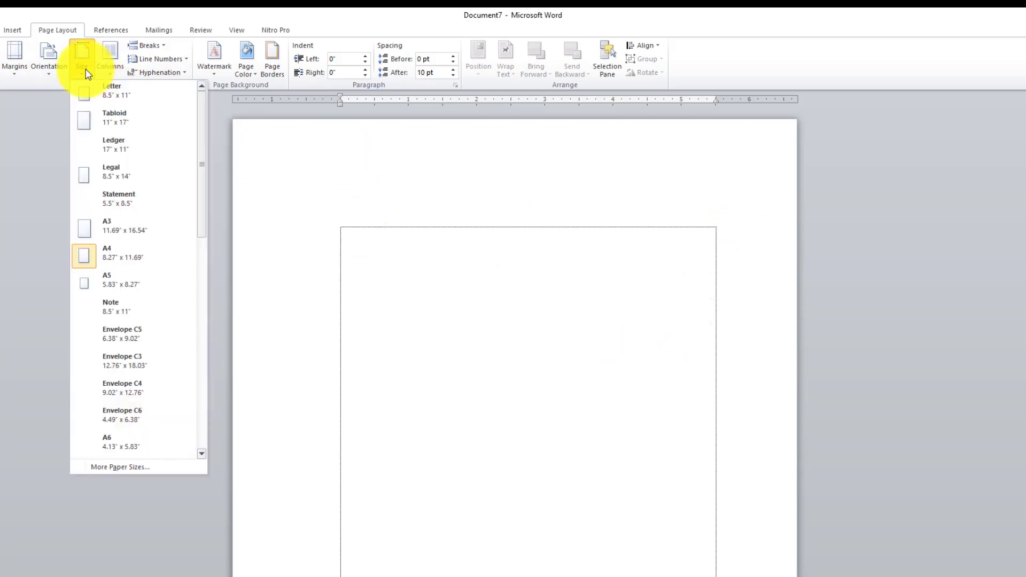
click(133, 468)
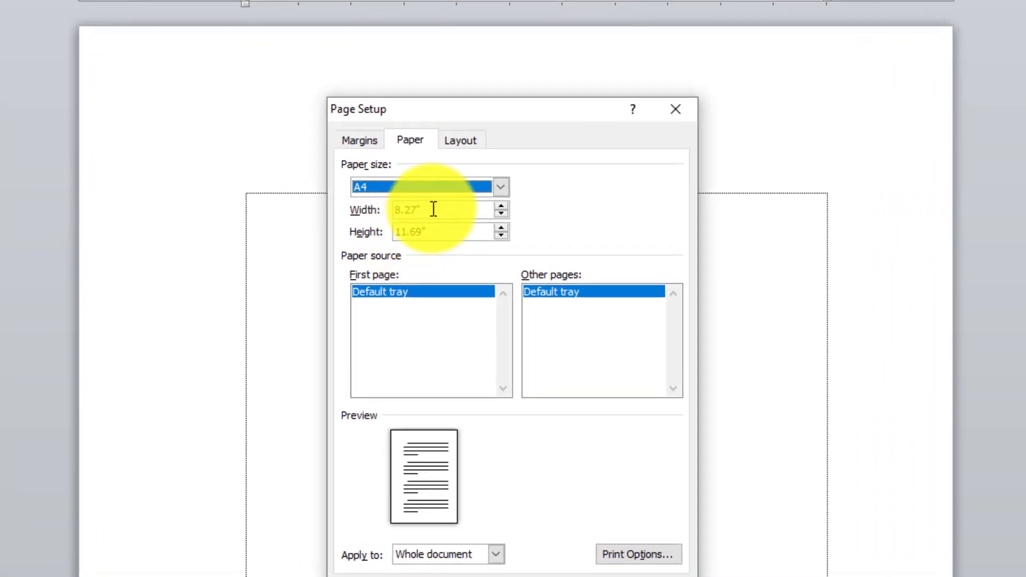
key(Tab)
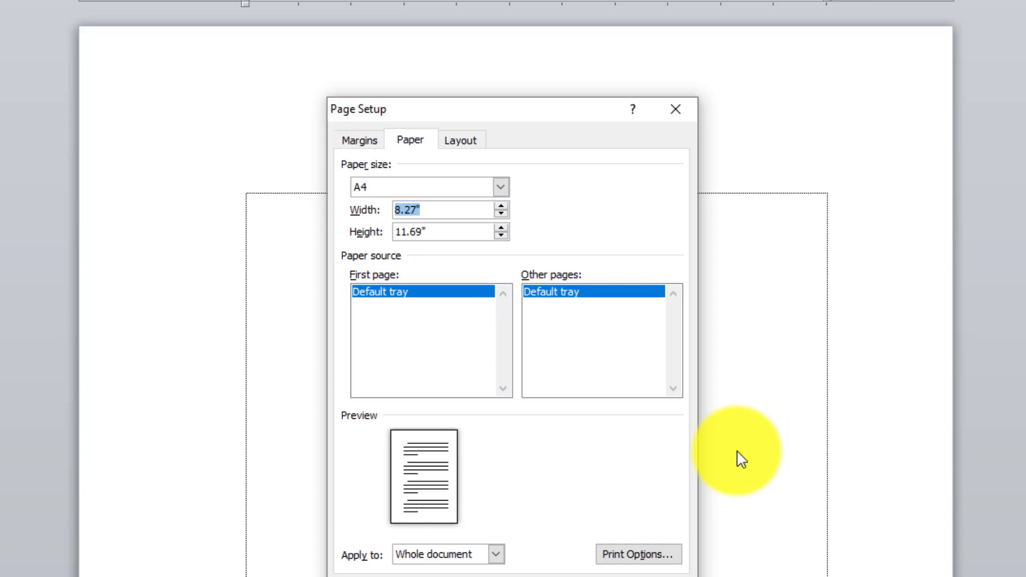
text(2)
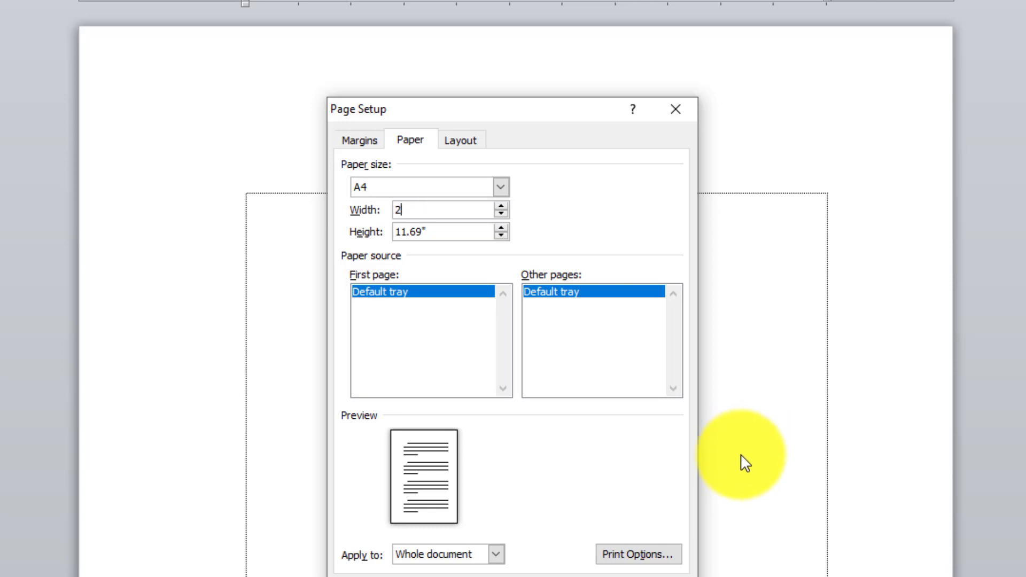
text(1.5 cm)
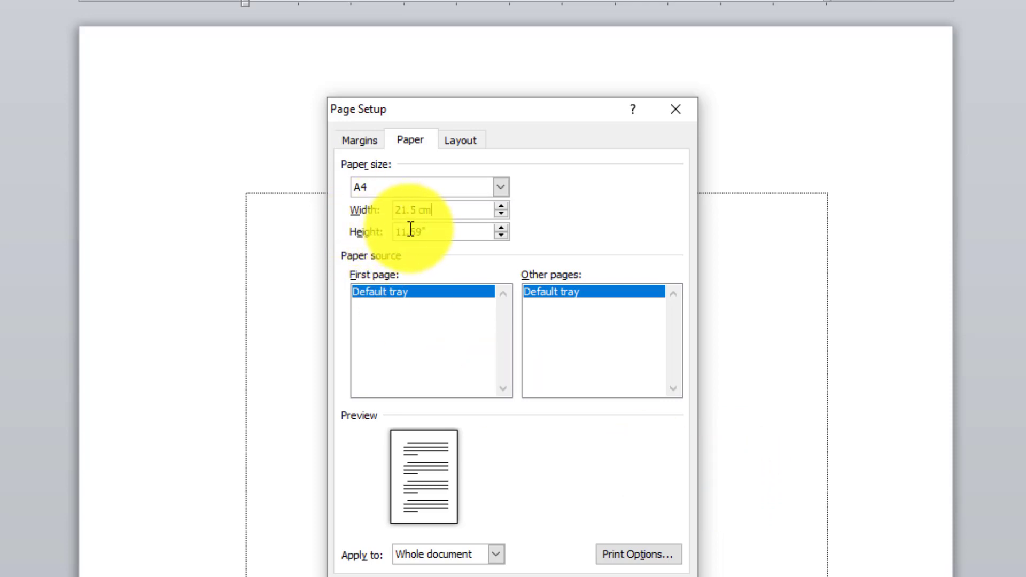
key(Tab)
text(33 cm)
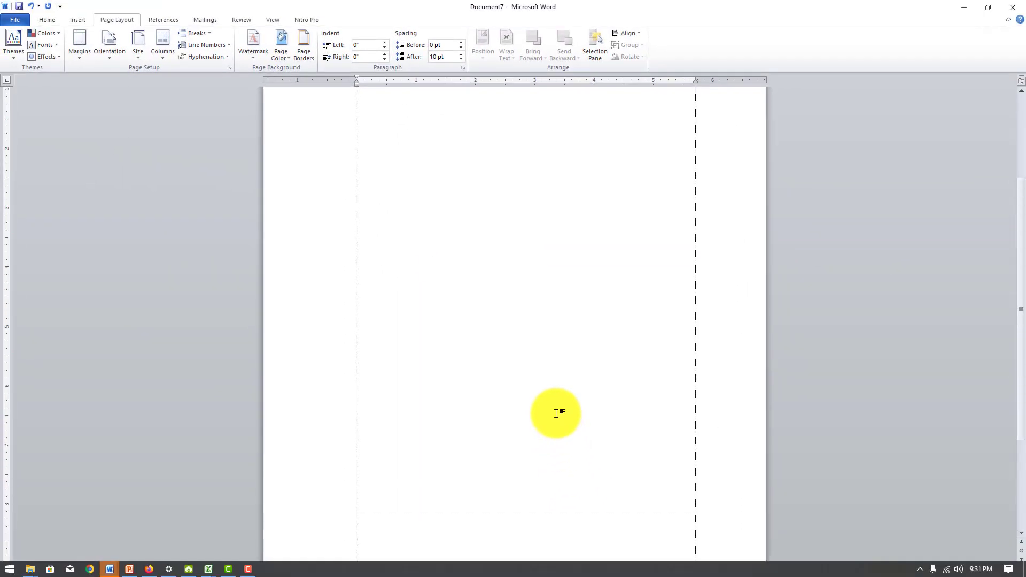
scroll(556, 413, up, 5)
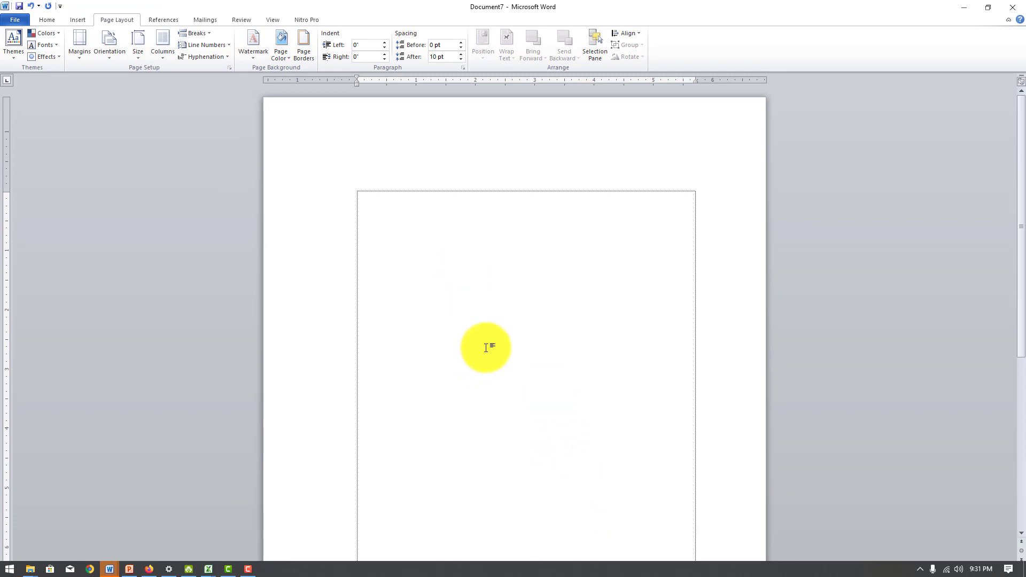
scroll(522, 332, down, 4)
scroll(525, 342, up, 4)
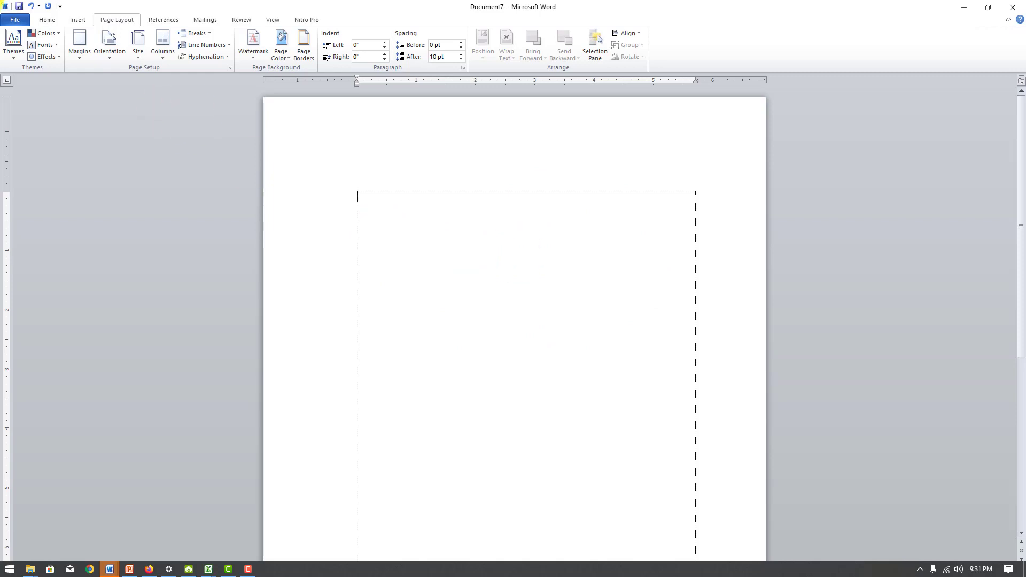
click(46, 21)
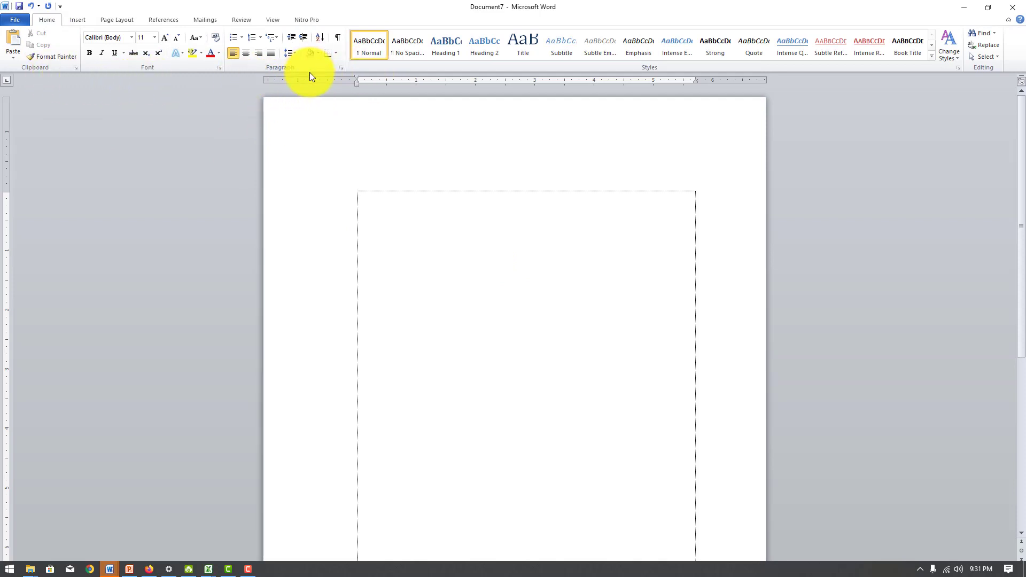
Step: Reopen the Paper settings to confirm the FLSA size of 8.47" × 12.99"
click(119, 22)
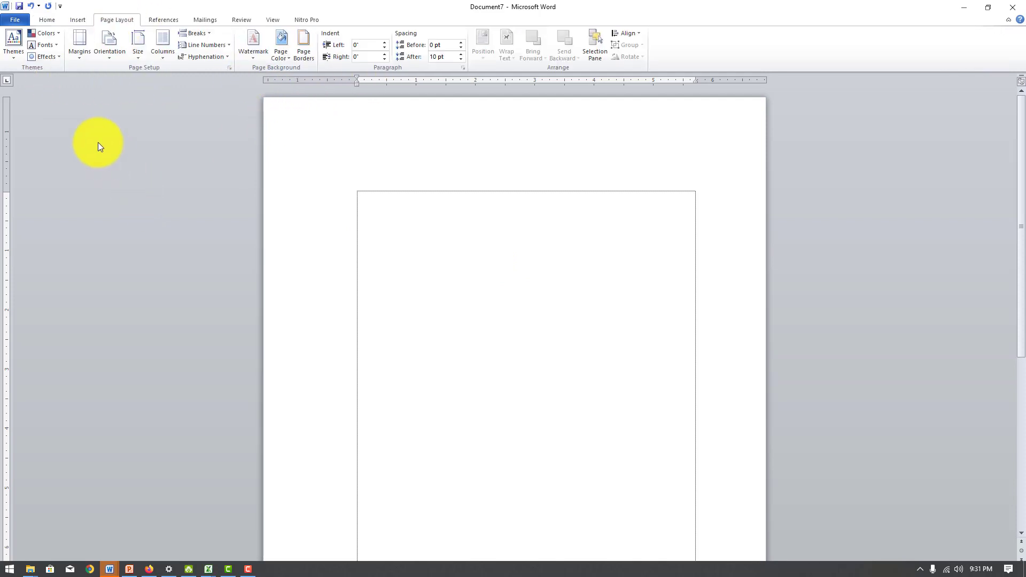
click(75, 59)
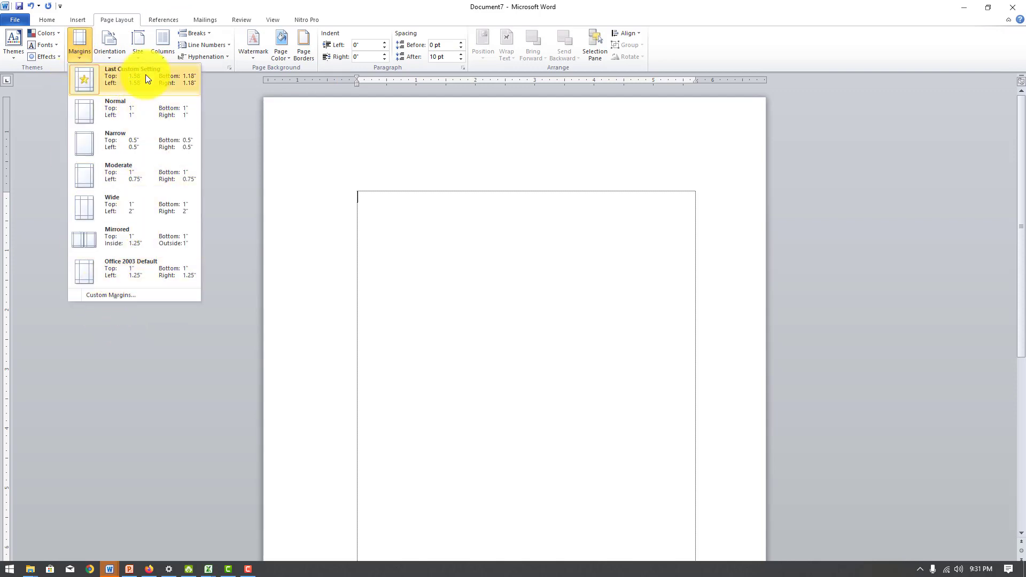
click(140, 53)
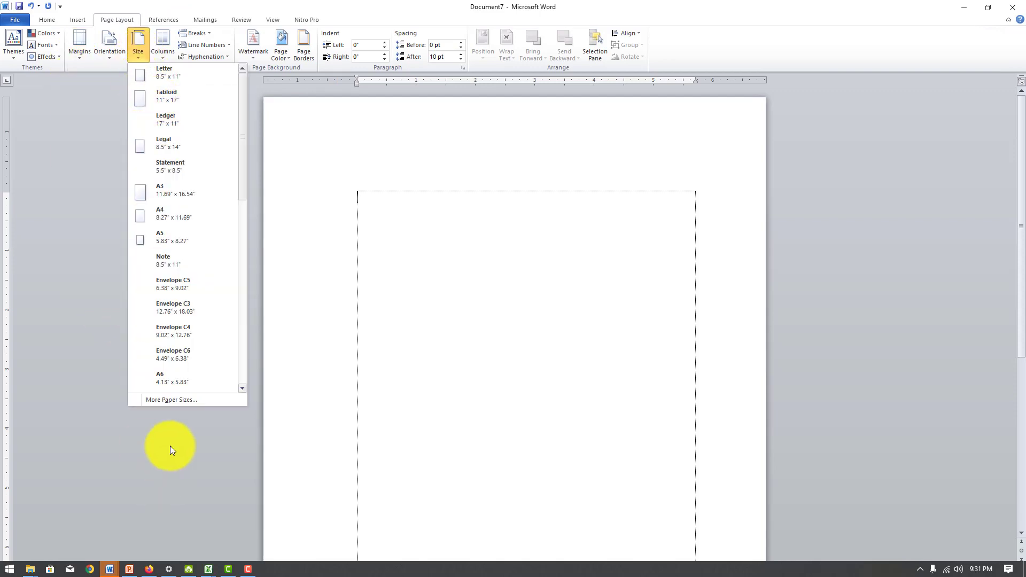
click(188, 401)
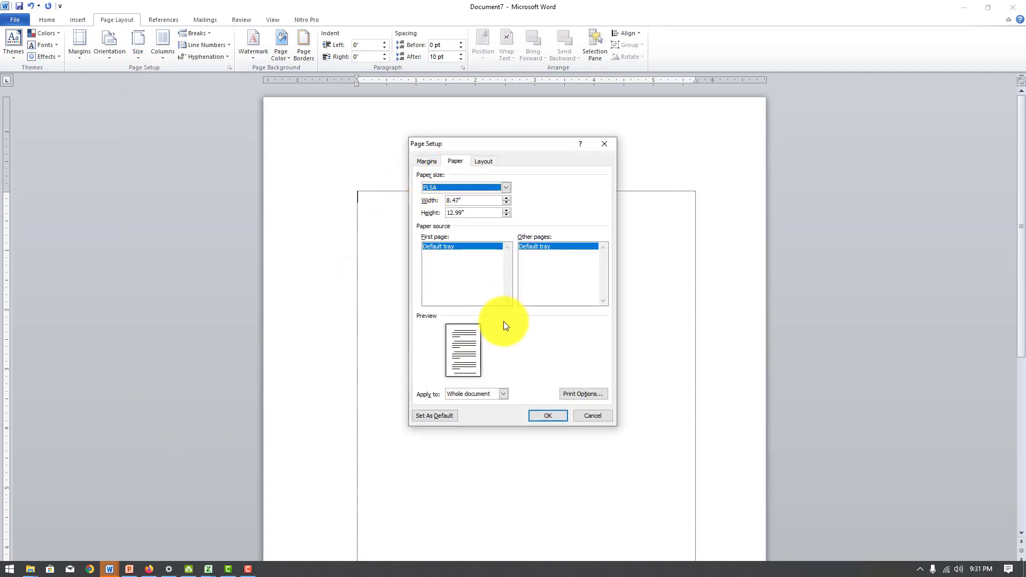